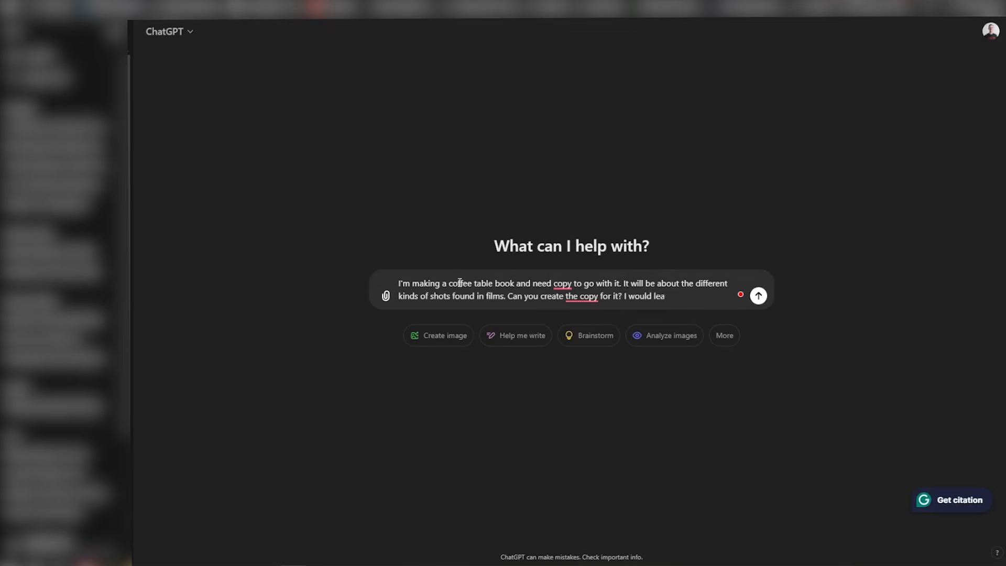
- Finish the prompt requesting copy in varied lengths for extreme close-ups, birds eye view, low angle, wide angle and dutch angle, and send it
type("have copy in a variety of lengths. S")
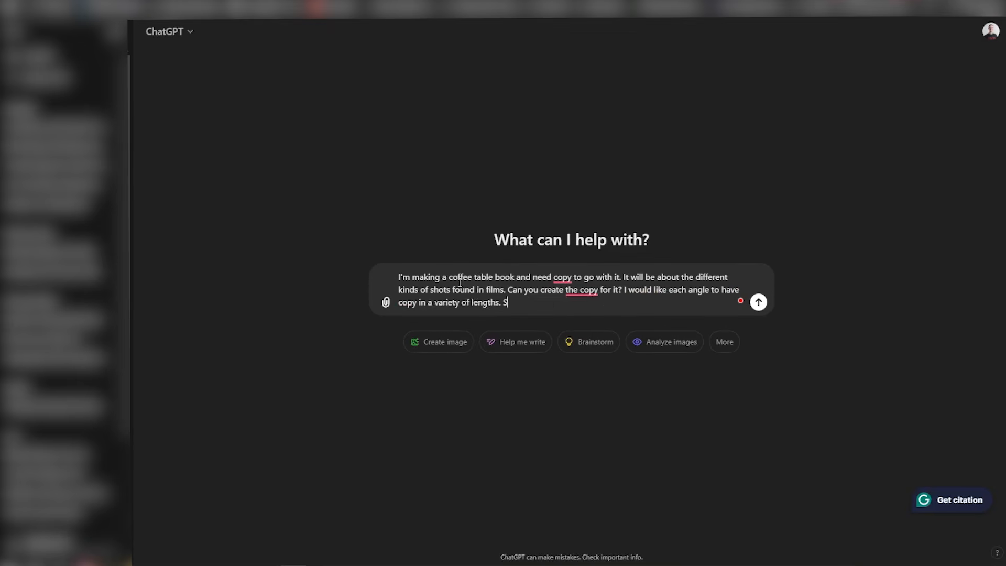
type(" angles I'm using in the design are extreme")
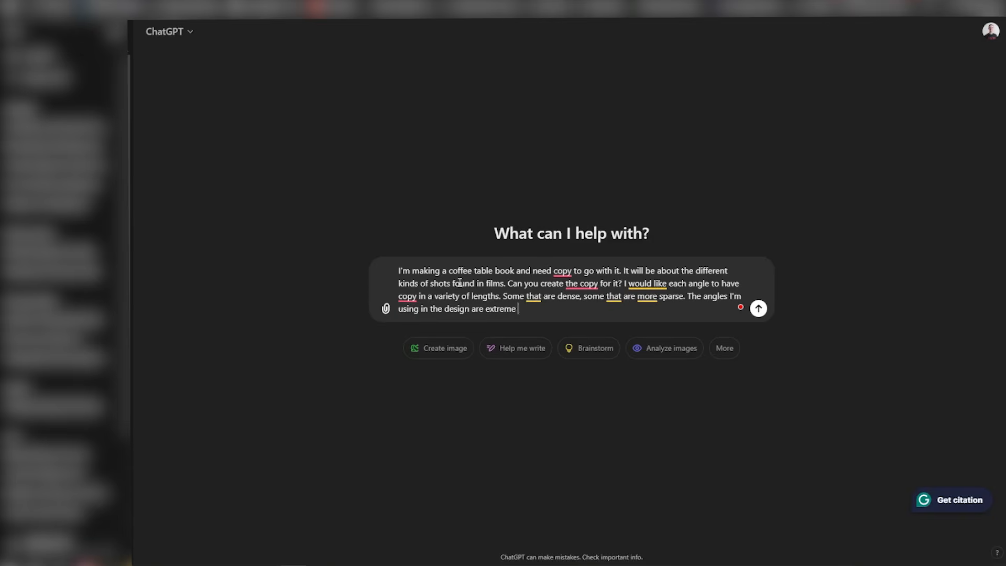
type(" angle, and dutch angle.")
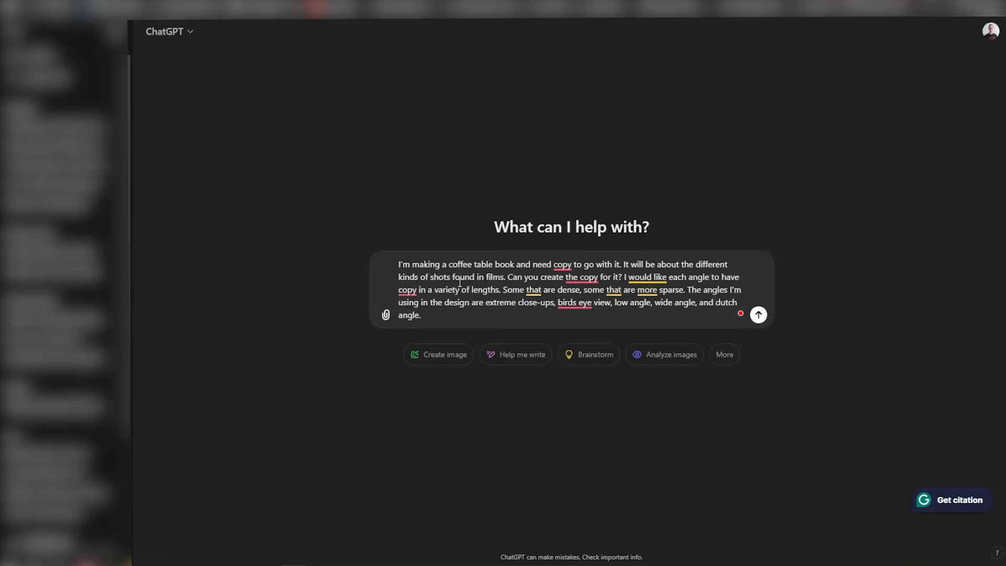
key("Return")
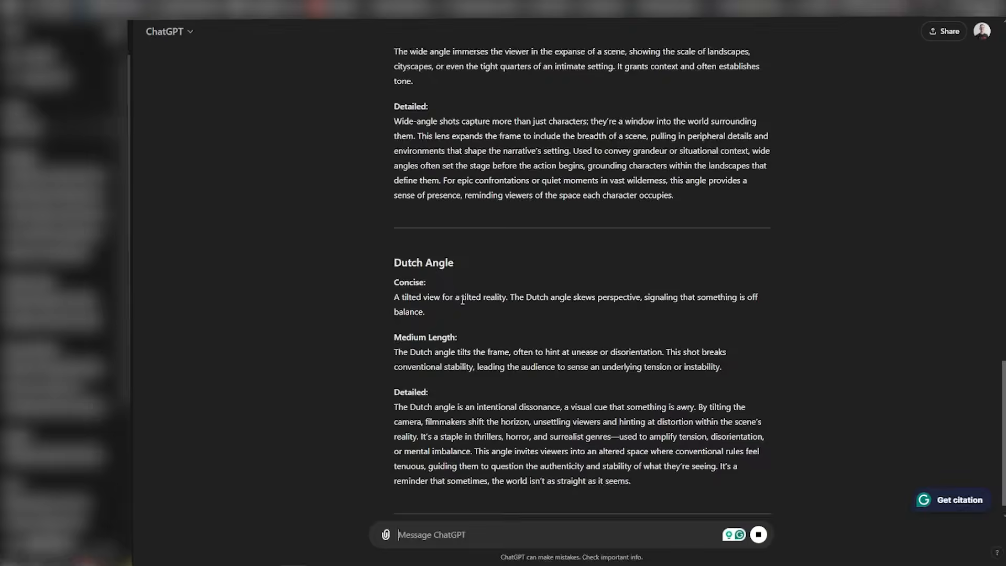
- Ask for an even more detailed version of the copy that might include multiple paragraphs for each type of shot
type("Great start! Can we also do an even more detailed version that might")
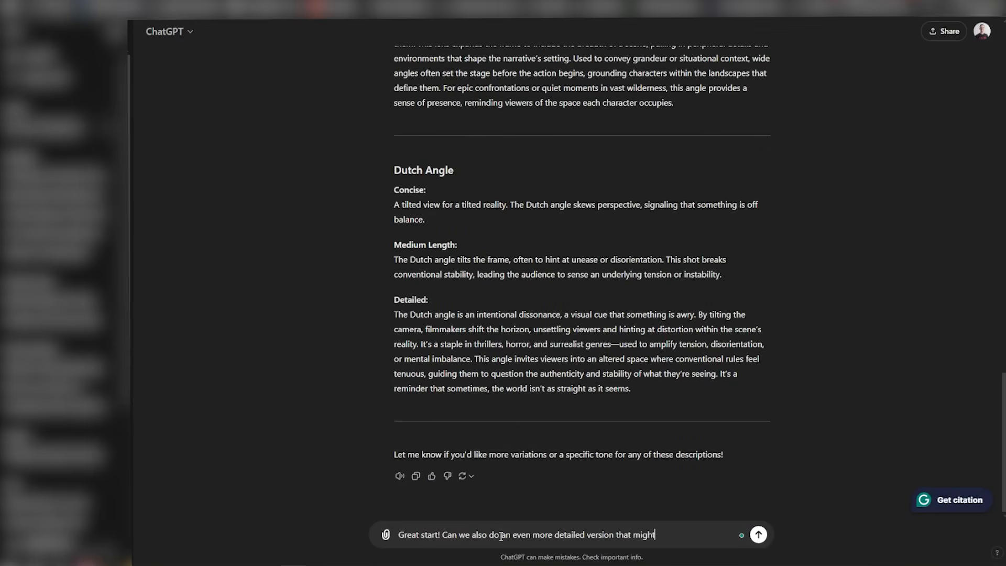
type(" include multiple paragraphs for each type of shot?")
key("Return")
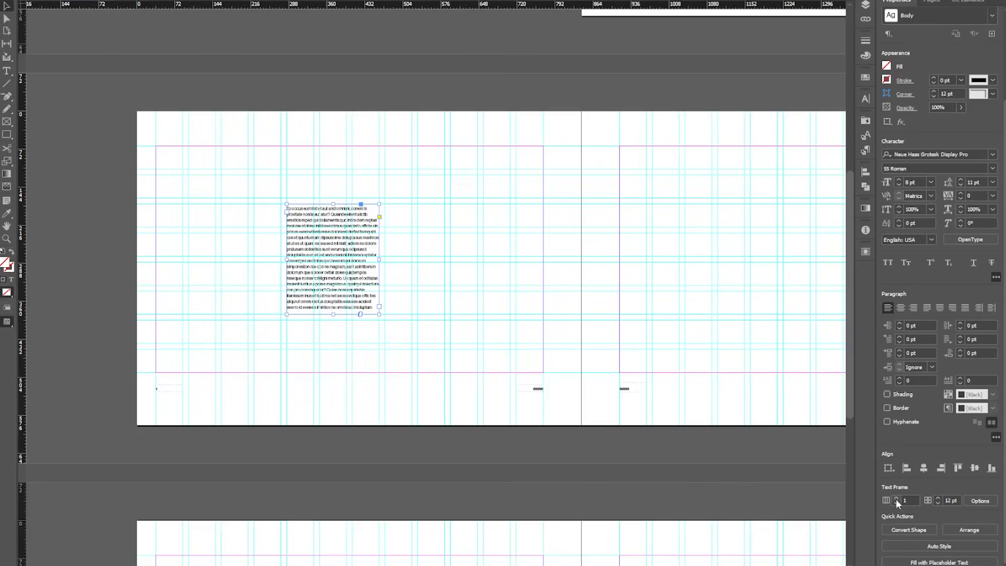
- Switch to InDesign, draw a placeholder rectangle about 361 × 429 pt beside the birds eye view body text and fill it with 606060
left_click(401, 276)
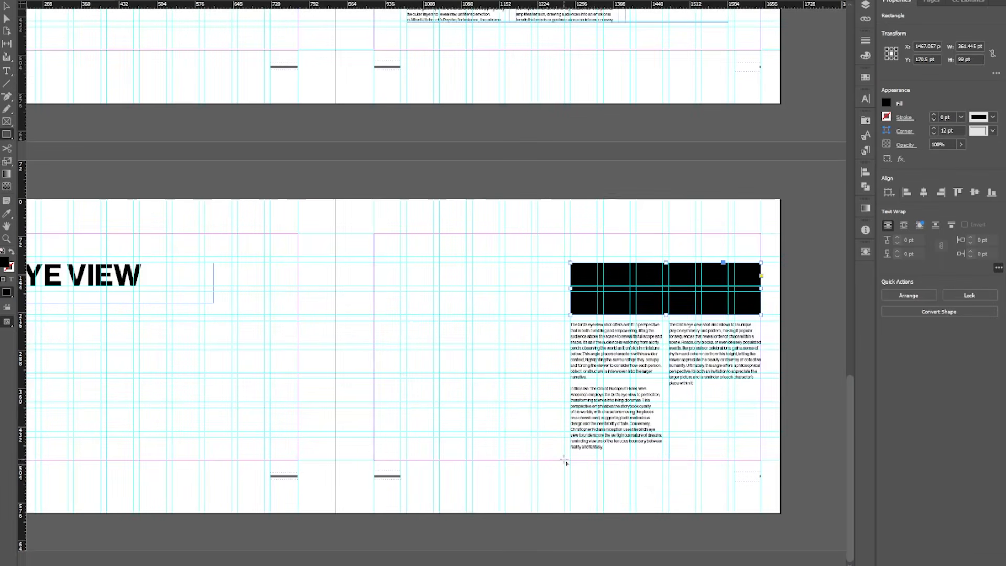
left_click_drag(565, 461, 373, 234)
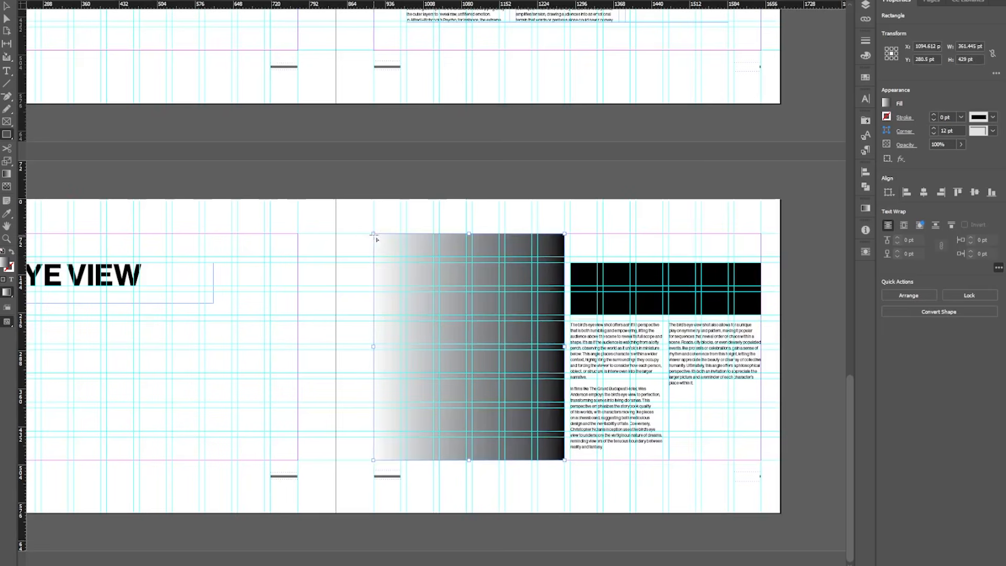
double_click(6, 270)
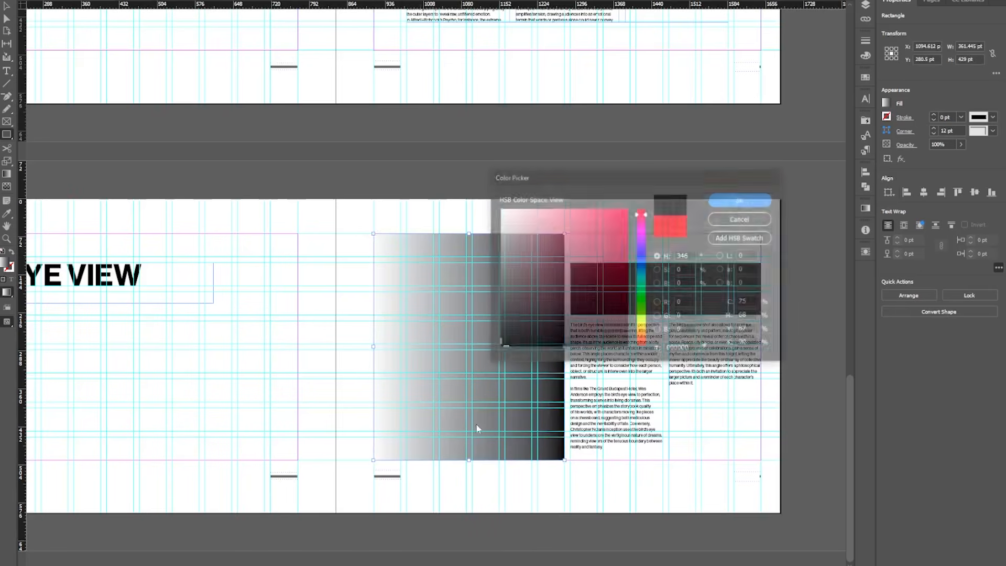
double_click(679, 349)
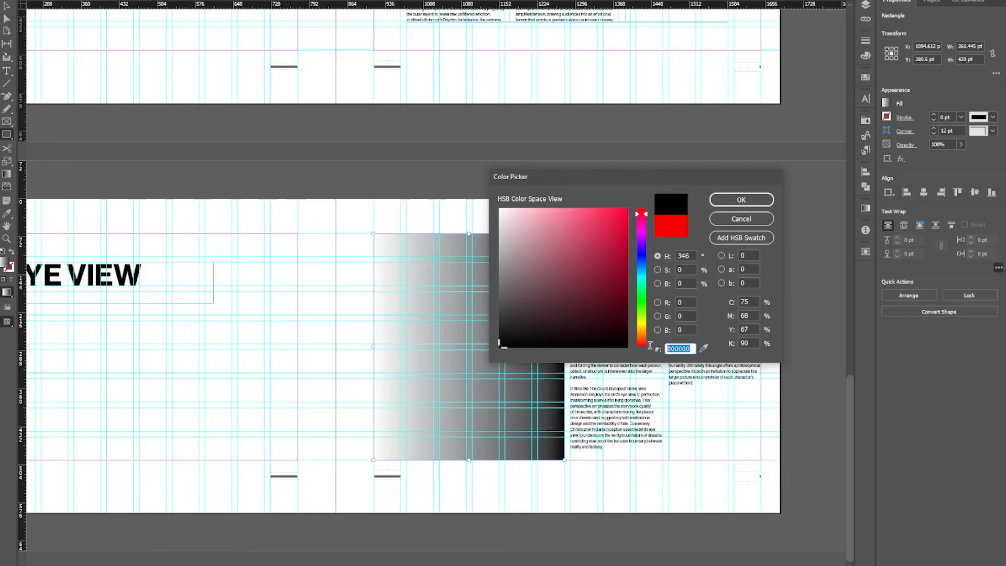
type("606060")
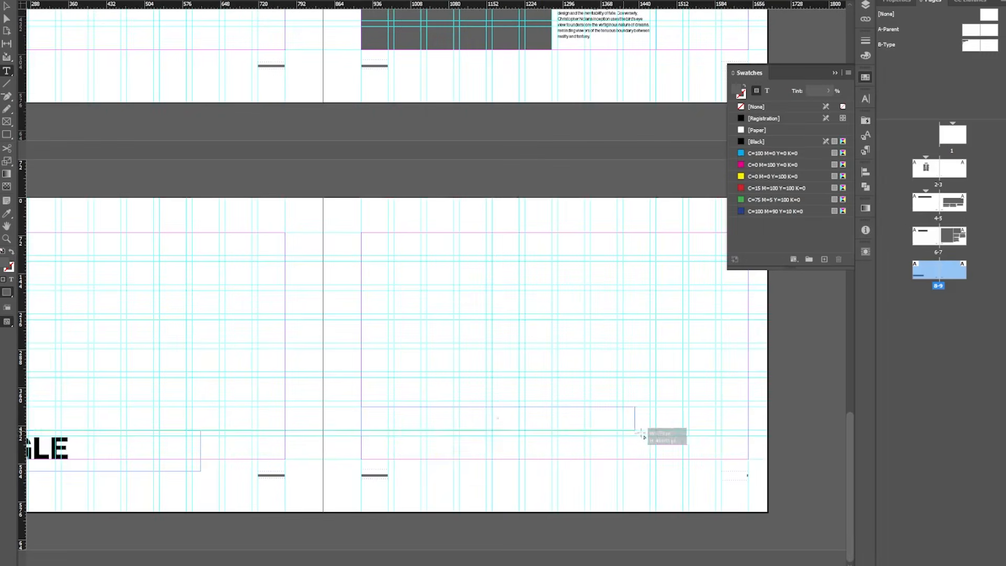
- Add a margin-to-margin text frame low on the low angle spread's second page, holding the low angle copy in three columns
left_click_drag(641, 434, 750, 460)
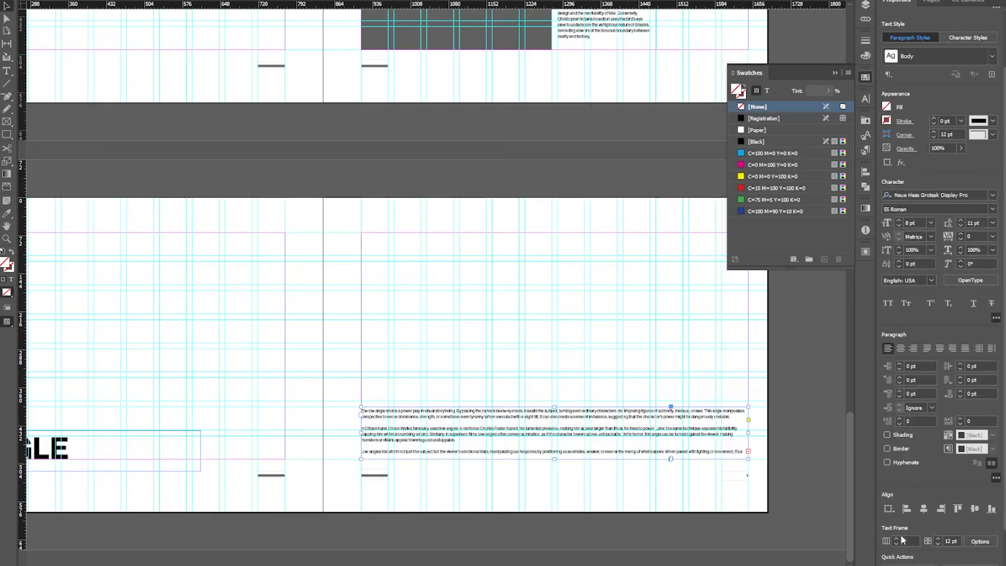
left_click(897, 539)
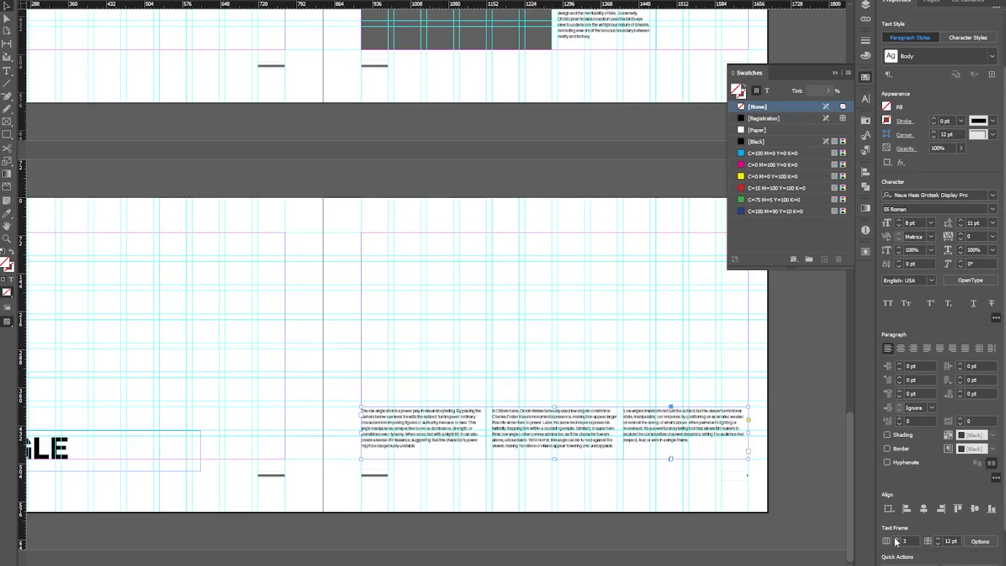
left_click(593, 338)
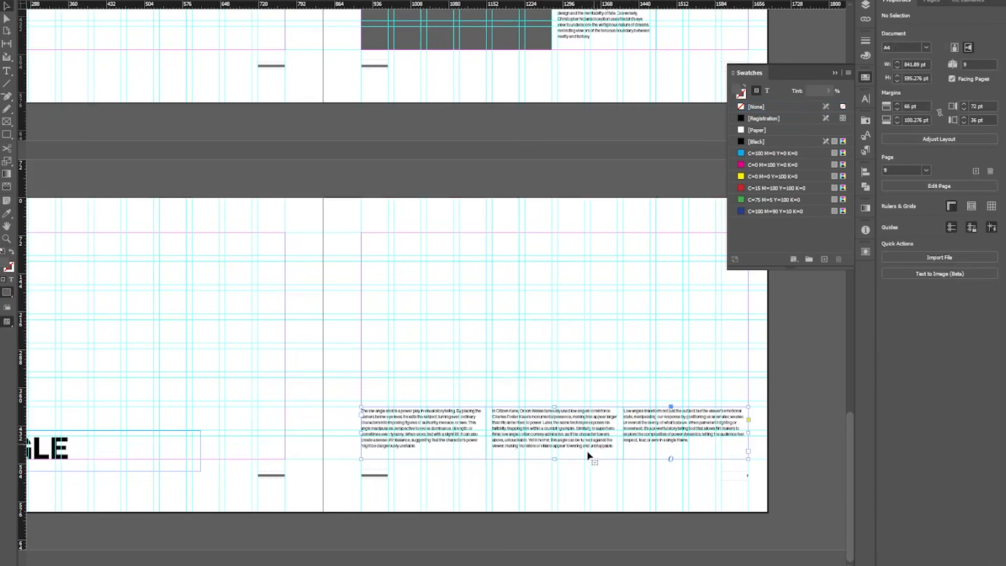
left_click(556, 460)
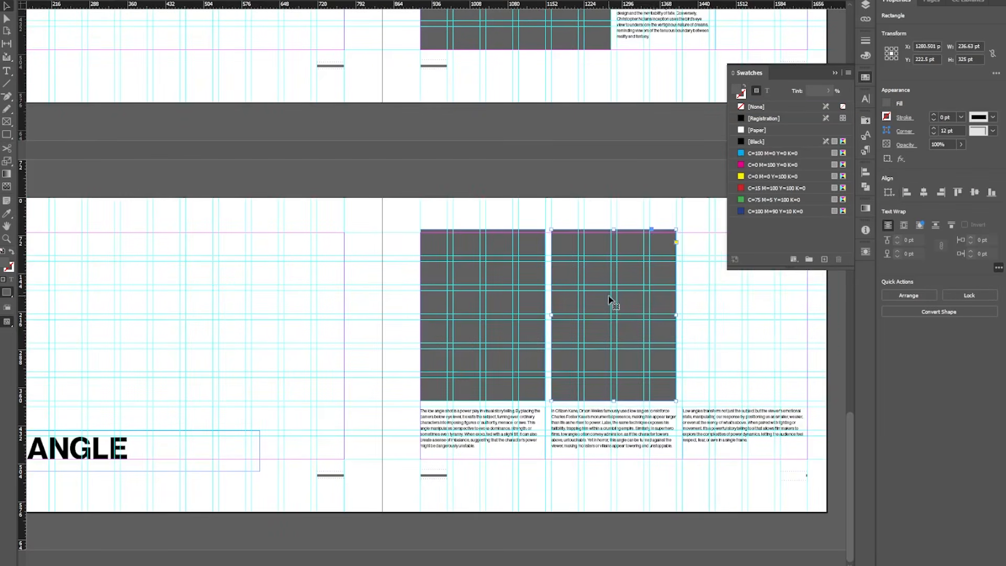
- Duplicate the middle grey placeholder above the third text column of the low angle page and switch the screen mode
mouse_move(611, 299)
left_mouse_down()
mouse_move(757, 306)
mouse_move(742, 304)
left_mouse_up()
key("ctrl+shift+a")
scroll(503, 366, "right", 1)
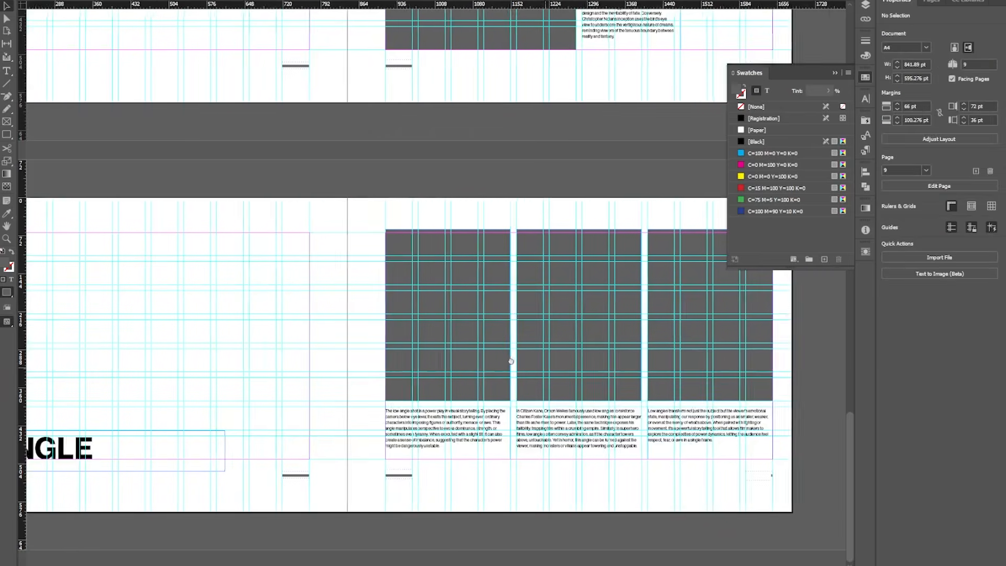
key("w")
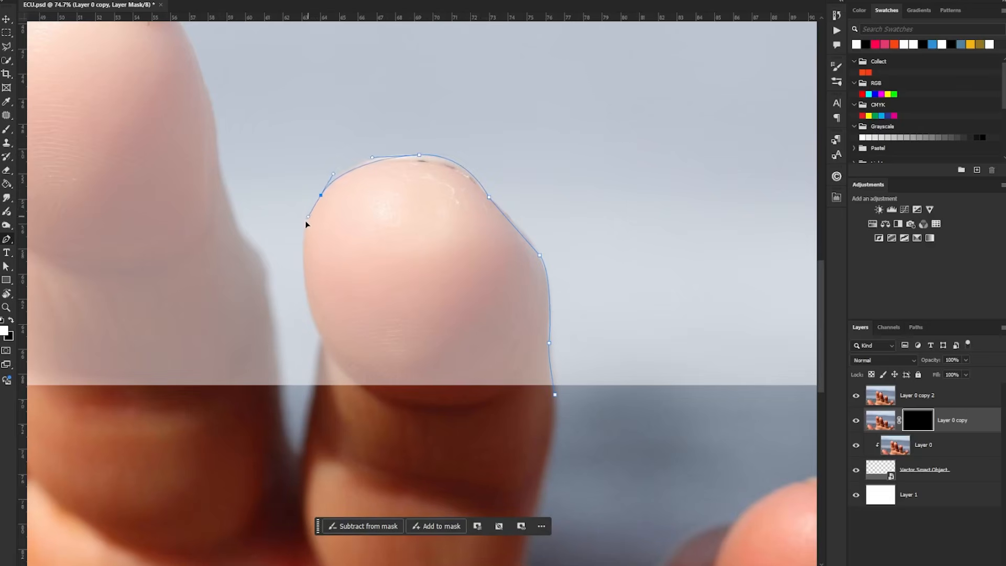
- Switch to Photoshop, trace around the three raised fingers with the Pen tool, and turn the closed path into a selection
left_click_drag(306, 225, 289, 231)
left_click_drag(306, 299, 307, 306)
left_click_drag(297, 226, 297, 220)
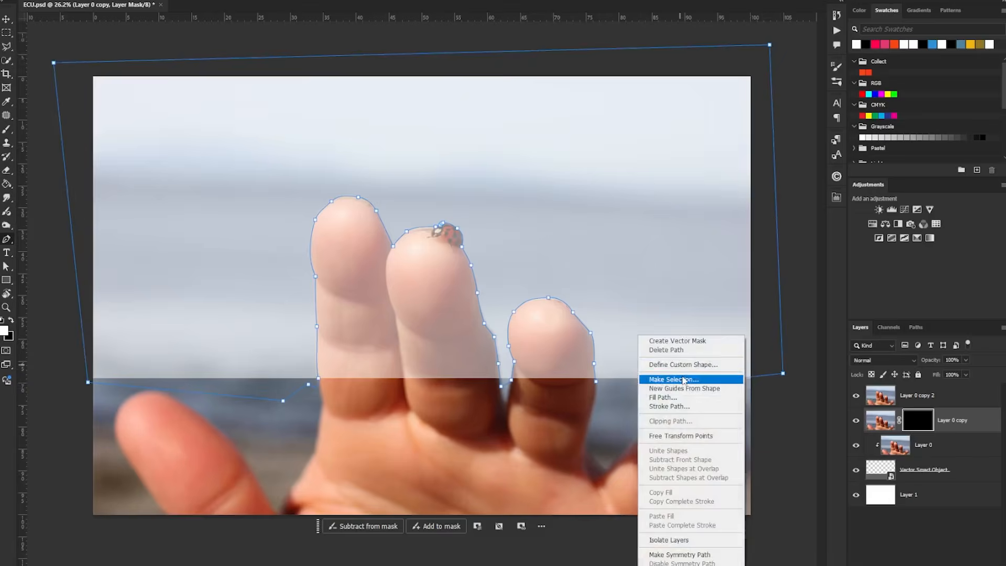
left_click(674, 379)
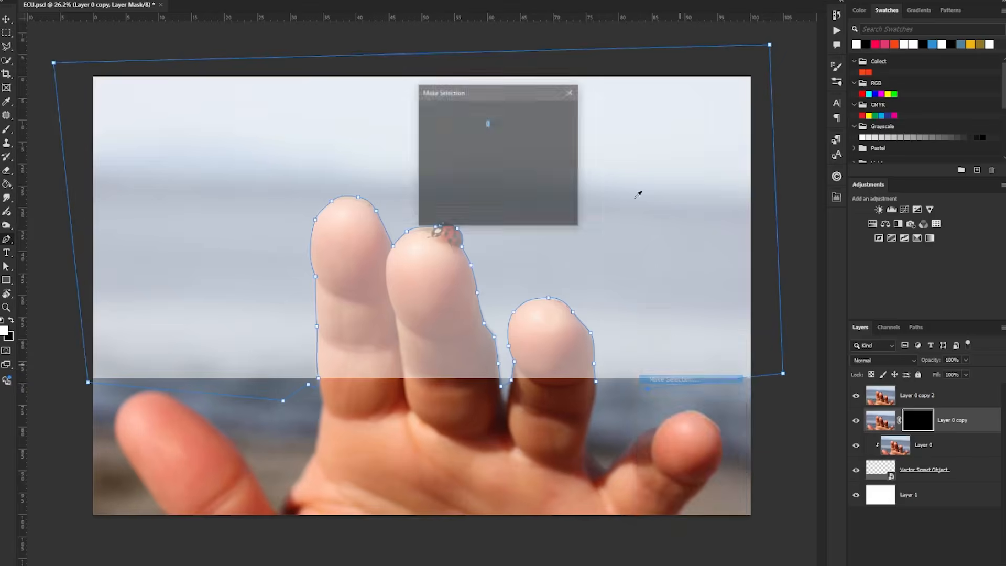
left_click(557, 116)
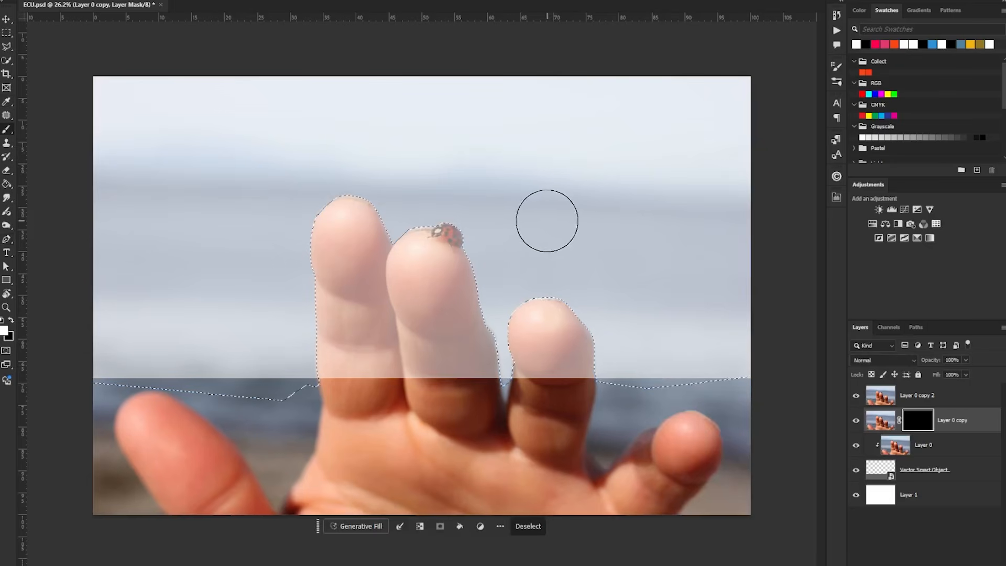
- Mask out the background above the fingers on Layer 0 copy using the selection, deselect, and hide Layer 0 copy 2
key("x")
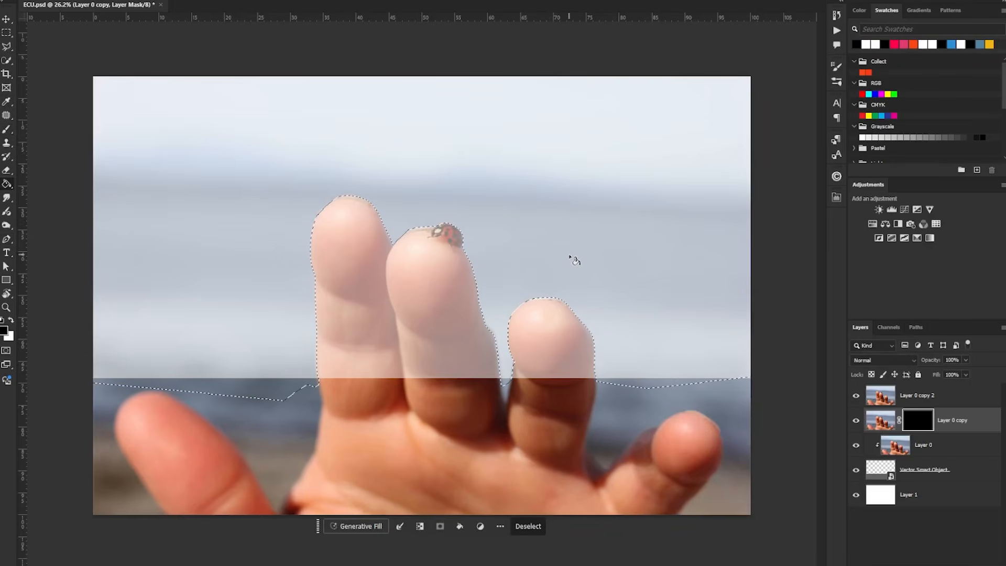
key("alt+BackSpace")
key("ctrl+d")
key("ctrl+i")
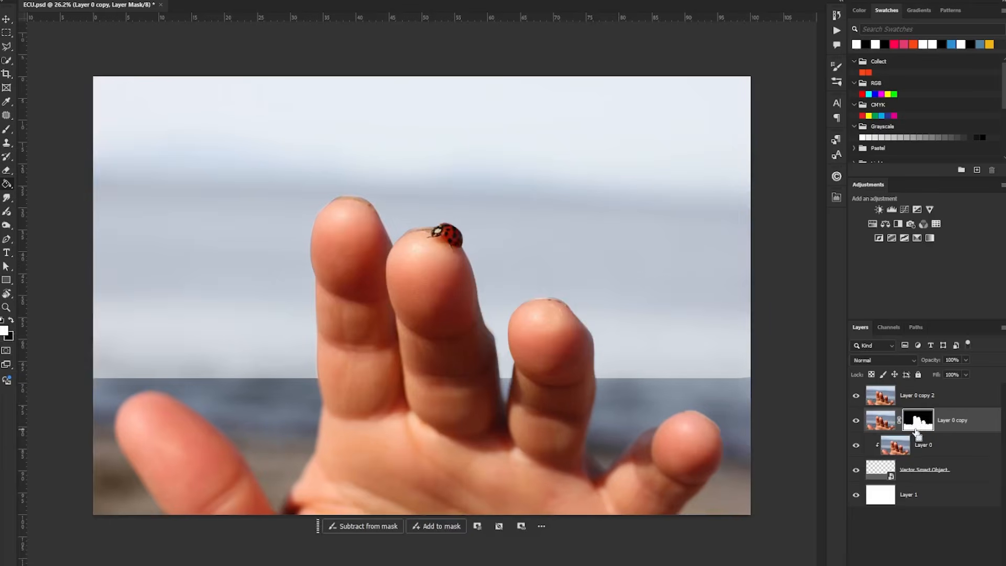
left_click(857, 397)
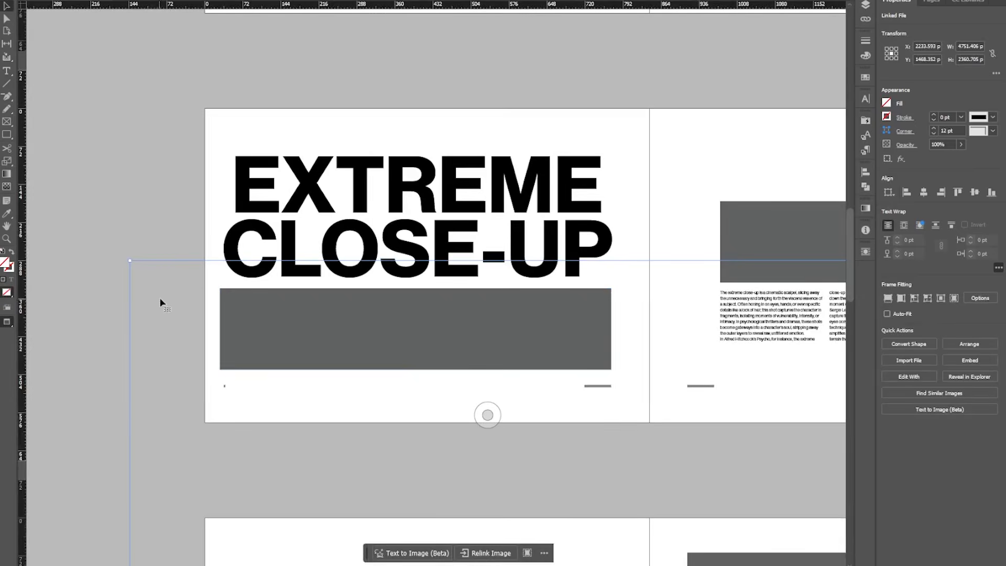
- Switch to InDesign and scale the placed hand image down to about 1337 × 664 pt over the EXTREME CLOSE-UP spread
key("ctrl+minus")
key("ctrl+minus")
key("ctrl+minus")
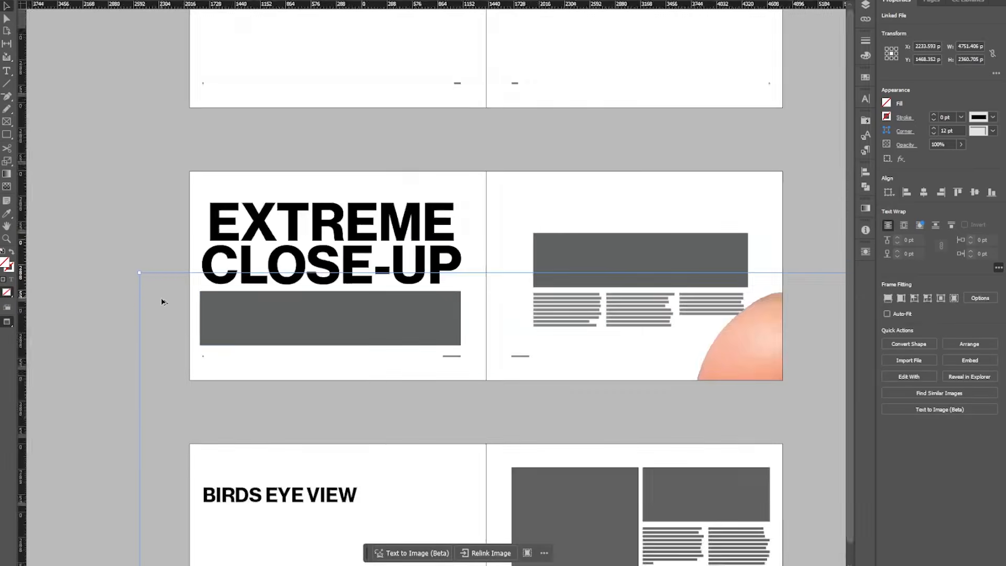
left_click(498, 283)
left_click_drag(499, 283, 385, 204)
left_click_drag(654, 185, 566, 229)
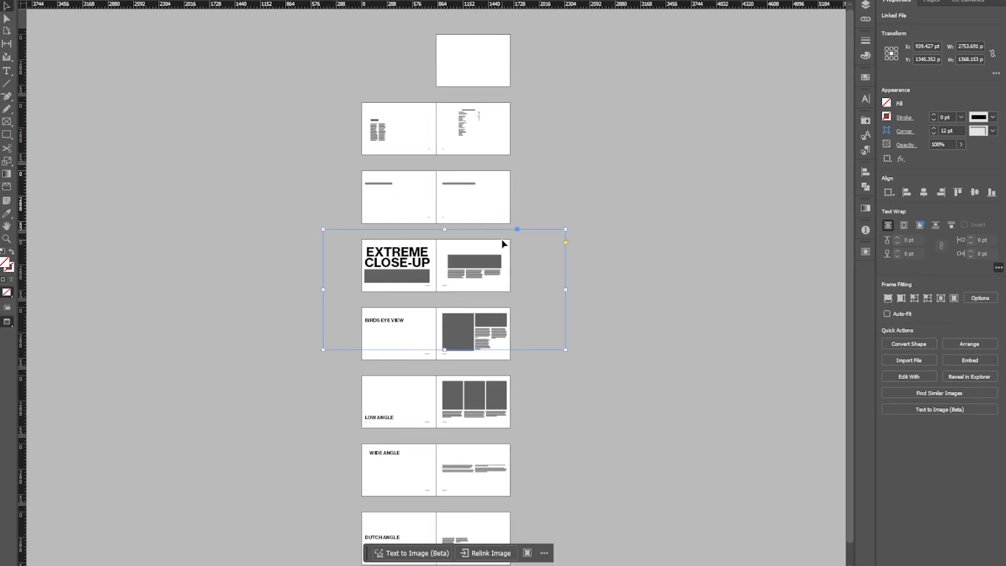
left_click_drag(501, 239, 499, 242)
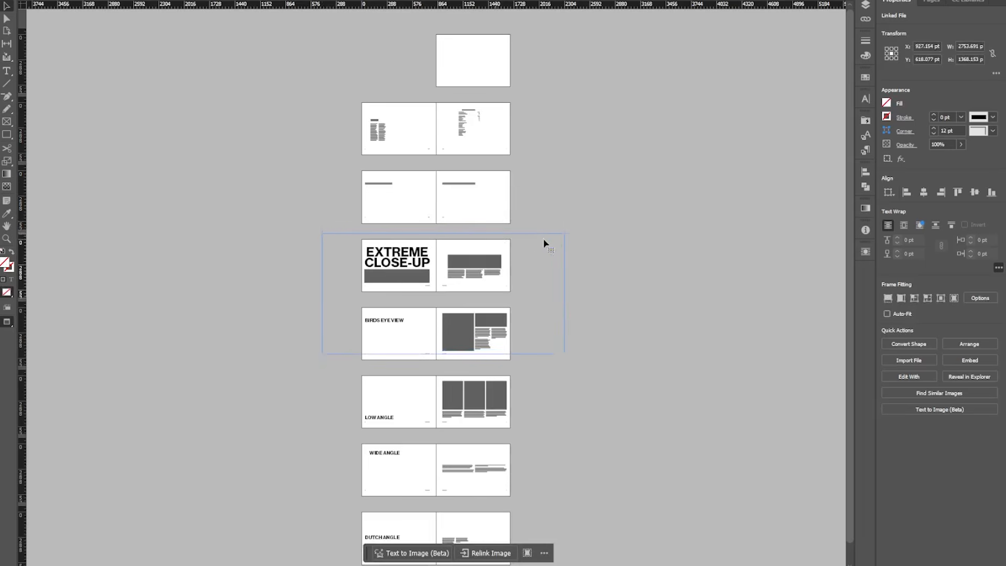
left_click_drag(562, 235, 509, 262)
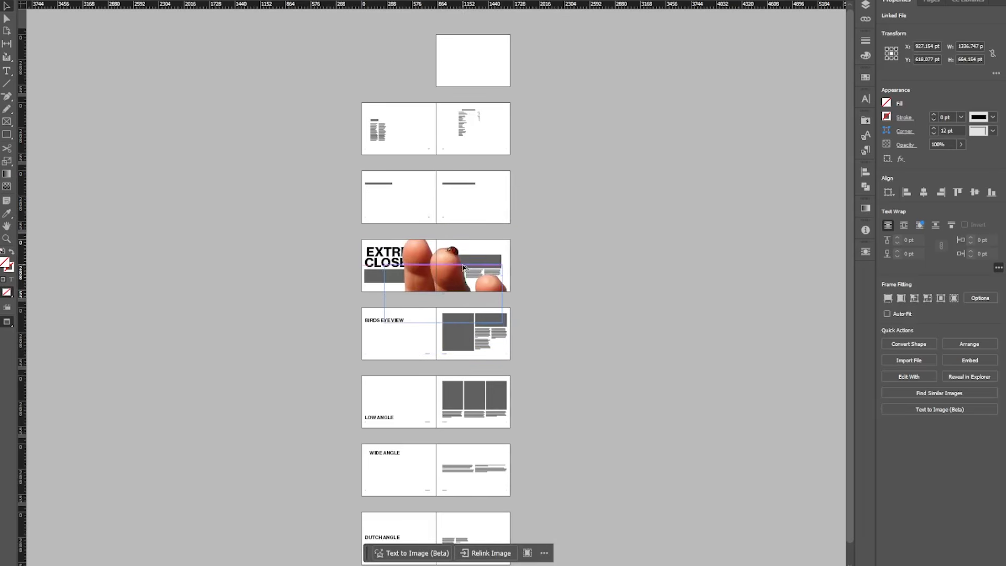
- Position the hand image over the EXTREME CLOSE-UP title and grey placeholder, scaling it to about 748 × 372 pt
scroll(446, 283, "up", 5)
left_click_drag(649, 317, 475, 199)
left_click_drag(711, 83, 596, 160)
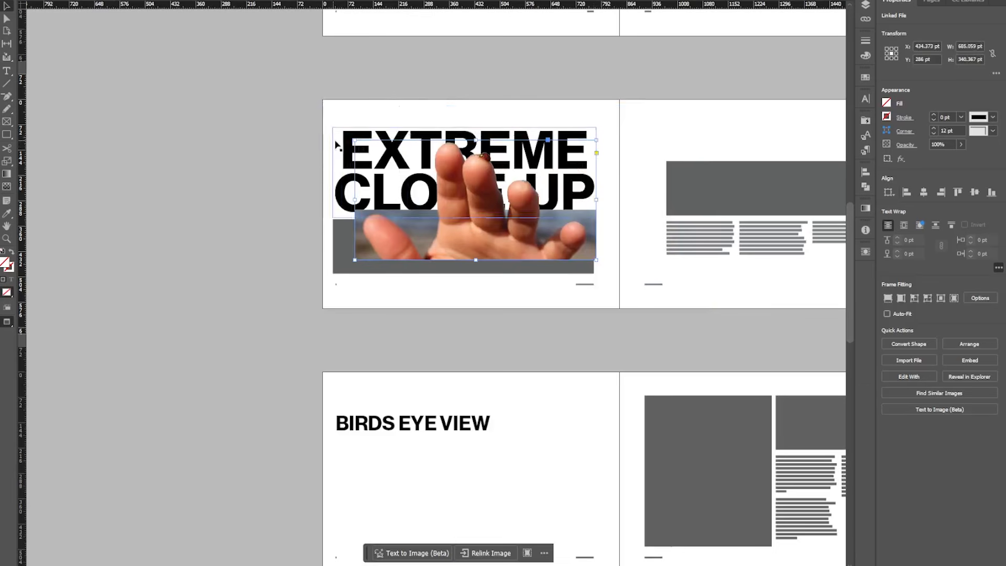
left_click_drag(355, 141, 333, 129)
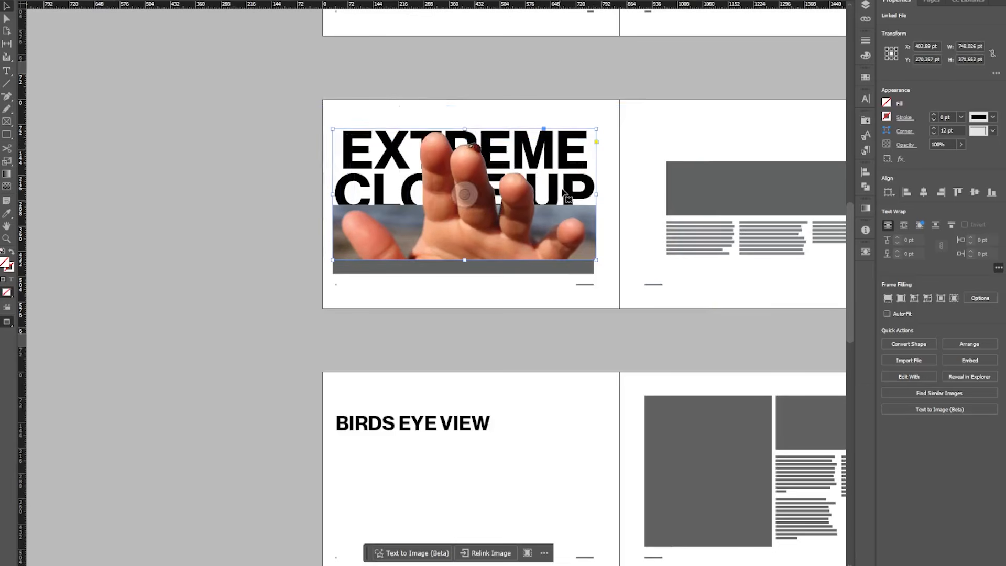
- Move the hand image down to the placeholder's lower edge and fine-tune its size to about 741 × 368 pt within the margins
scroll(607, 254, "up", 3)
left_click_drag(582, 274, 573, 261)
left_click_drag(551, 204, 550, 240)
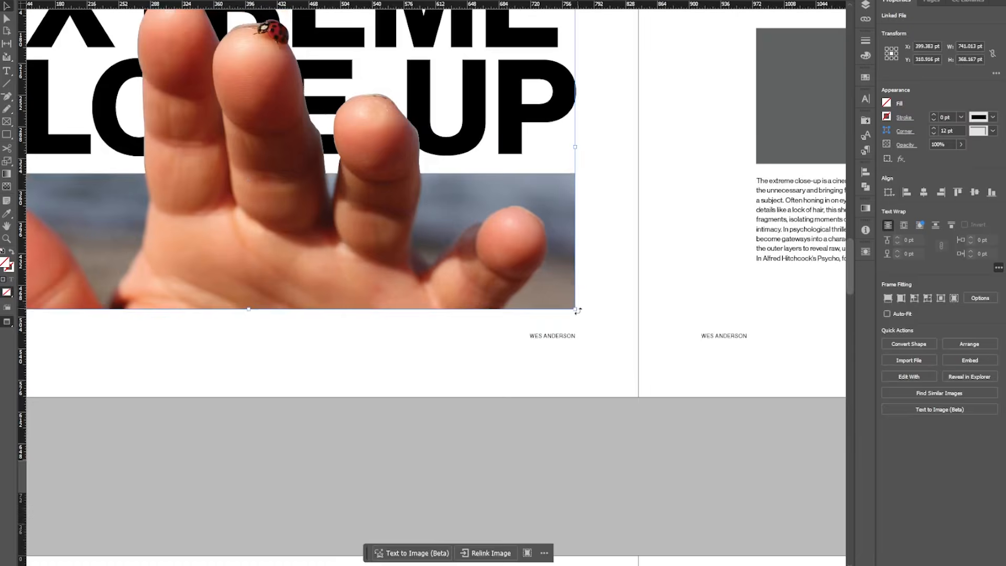
scroll(577, 310, "up", 5)
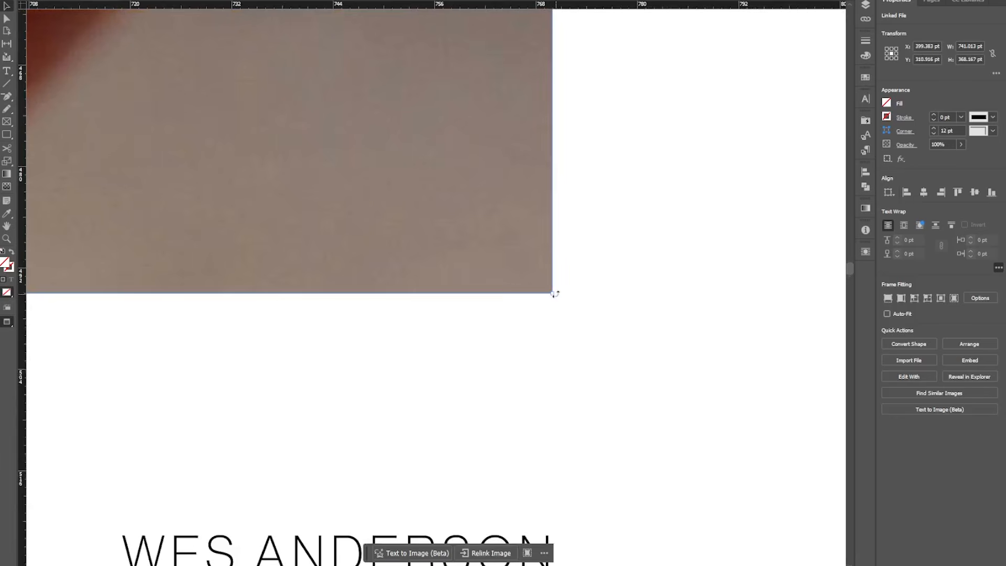
mouse_move(553, 294)
left_mouse_down()
mouse_move(538, 277)
mouse_move(554, 294)
left_mouse_up()
scroll(557, 306, "down", 4)
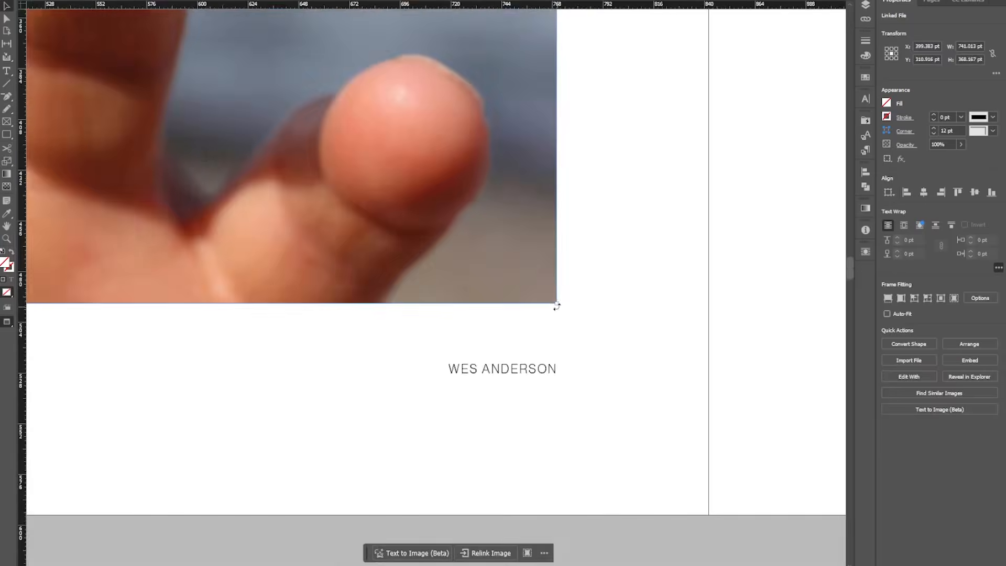
scroll(557, 307, "down", 3)
scroll(327, 243, "down", 4)
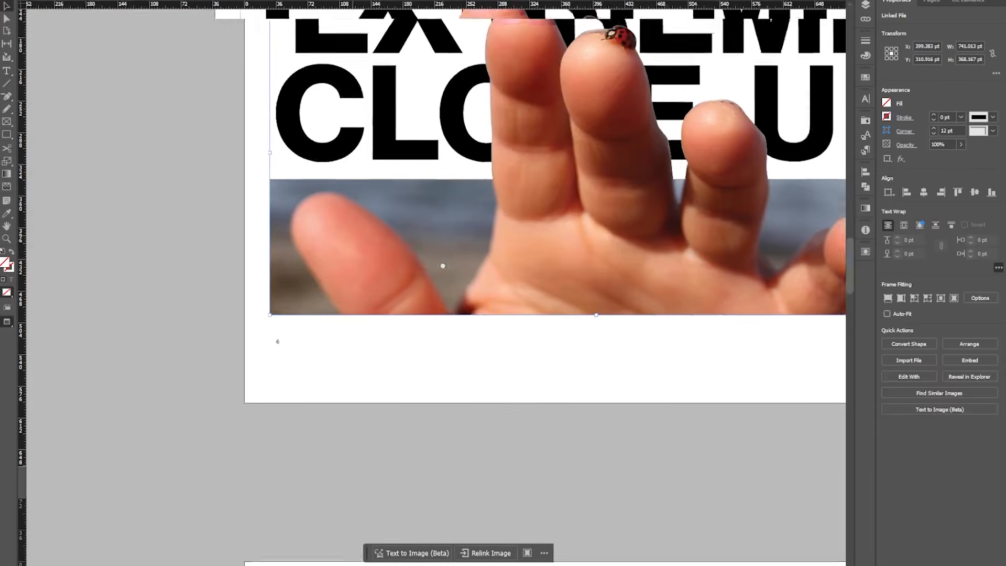
- Position the cut-out aerial street image over the BIRD'S EYE VIEW page, aligning its upper edge with the page's edge
scroll(441, 265, "down", 5)
left_click(216, 251)
left_click_drag(227, 264, 298, 184)
scroll(527, 194, "up", 2)
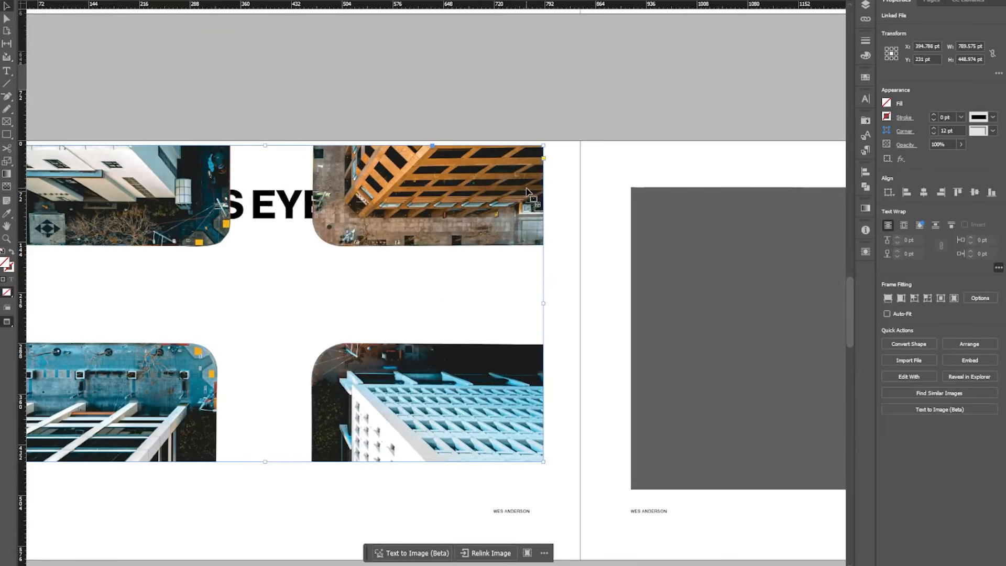
left_click_drag(527, 191, 527, 187)
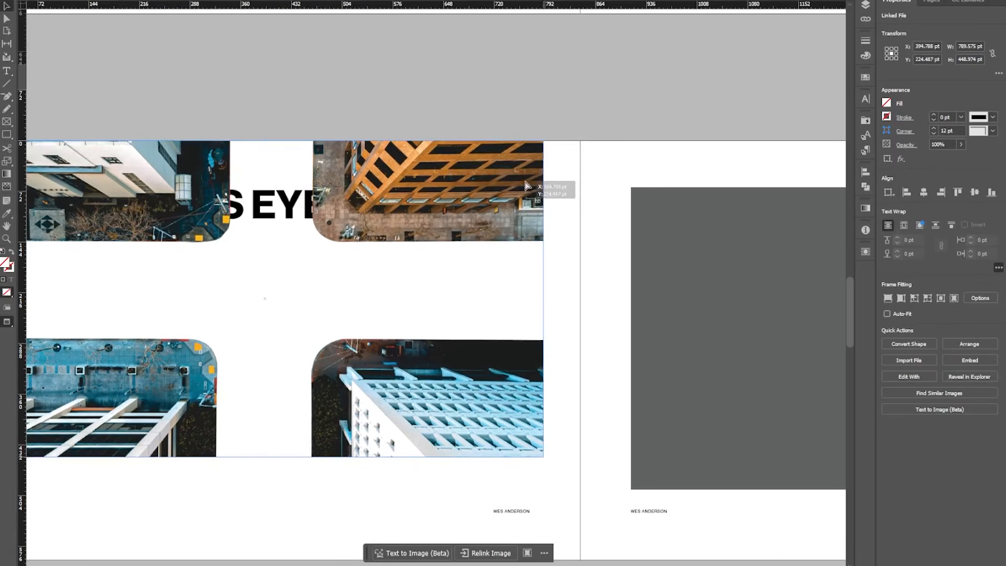
- Scale the aerial street image to about 1047 × 595 pt to fill the page height, and shift it left so the crossroads frames the title
scroll(544, 359, "down", 3)
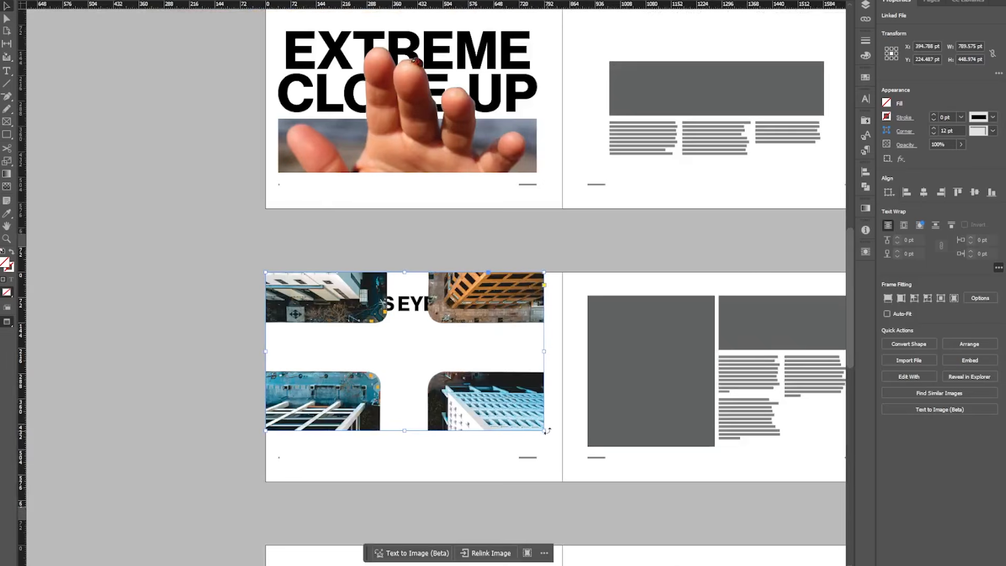
left_click_drag(544, 431, 555, 444)
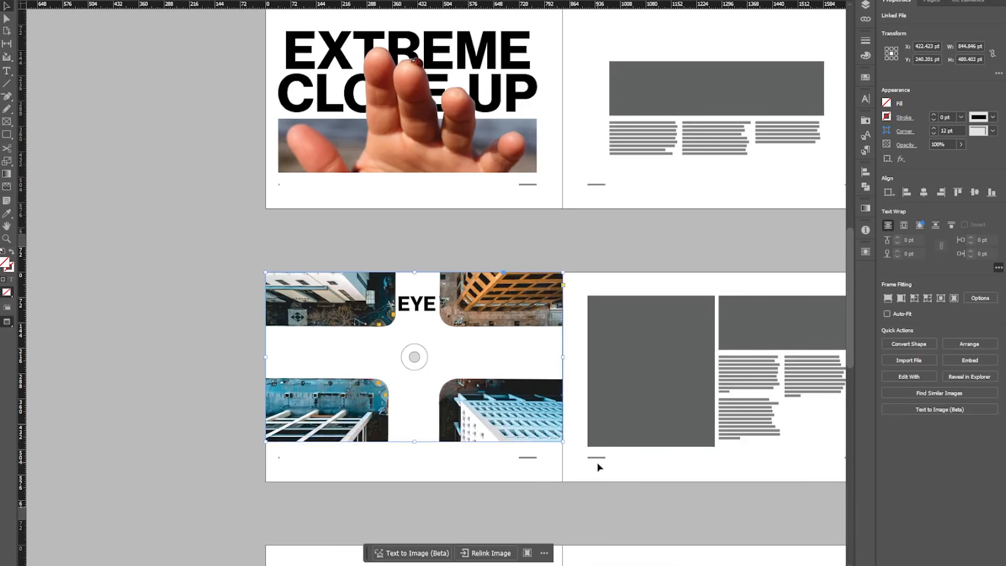
left_click_drag(564, 443, 634, 482)
left_click_drag(541, 417, 506, 426)
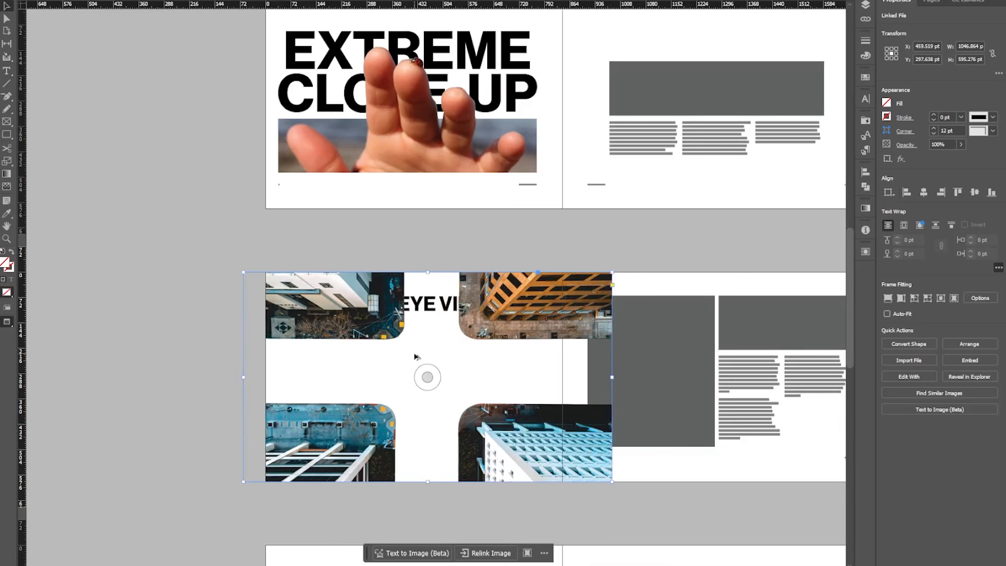
scroll(414, 356, "up", 2)
left_click_drag(423, 355, 430, 269)
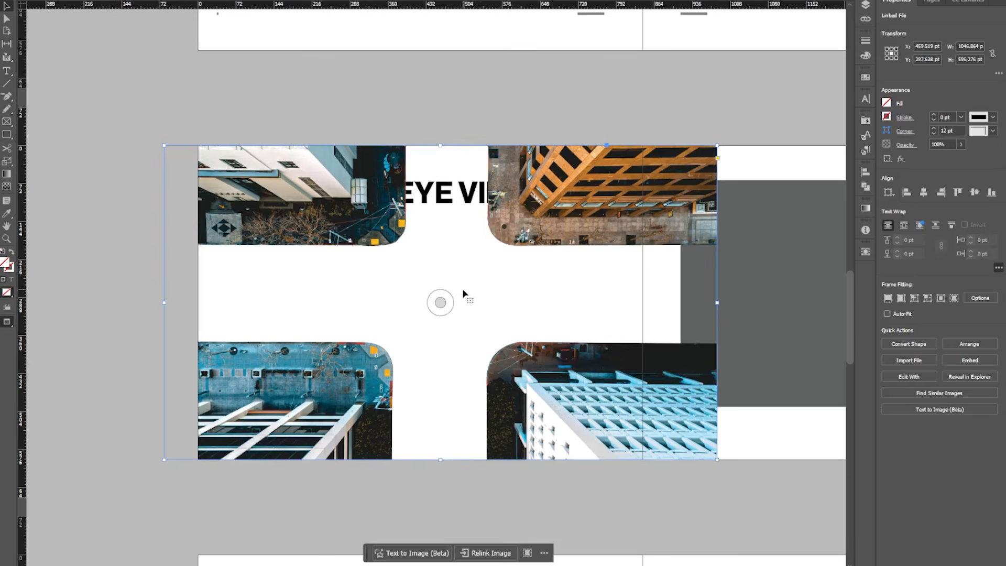
left_click(776, 454)
left_click_drag(441, 308, 443, 234)
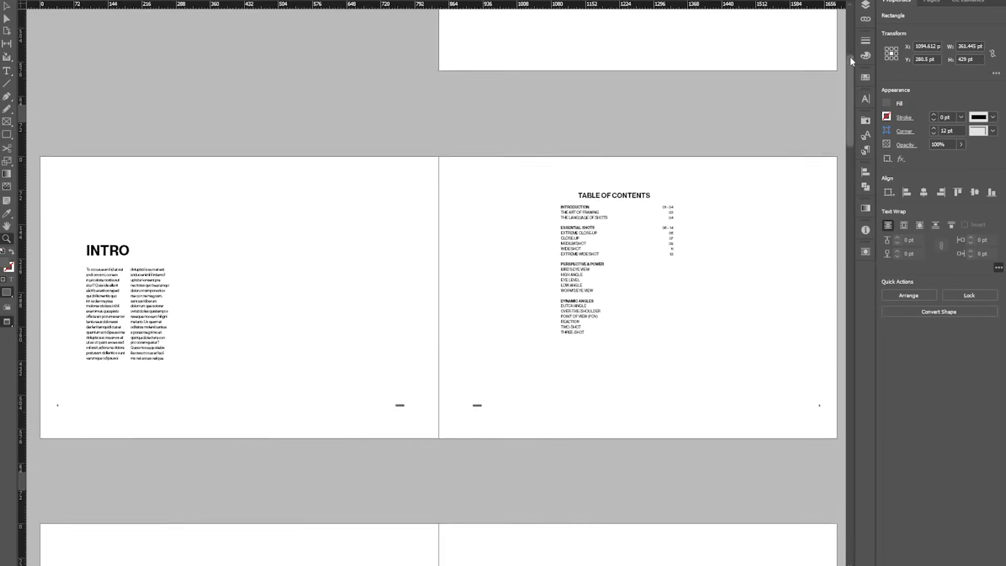
left_click_drag(850, 56, 877, 463)
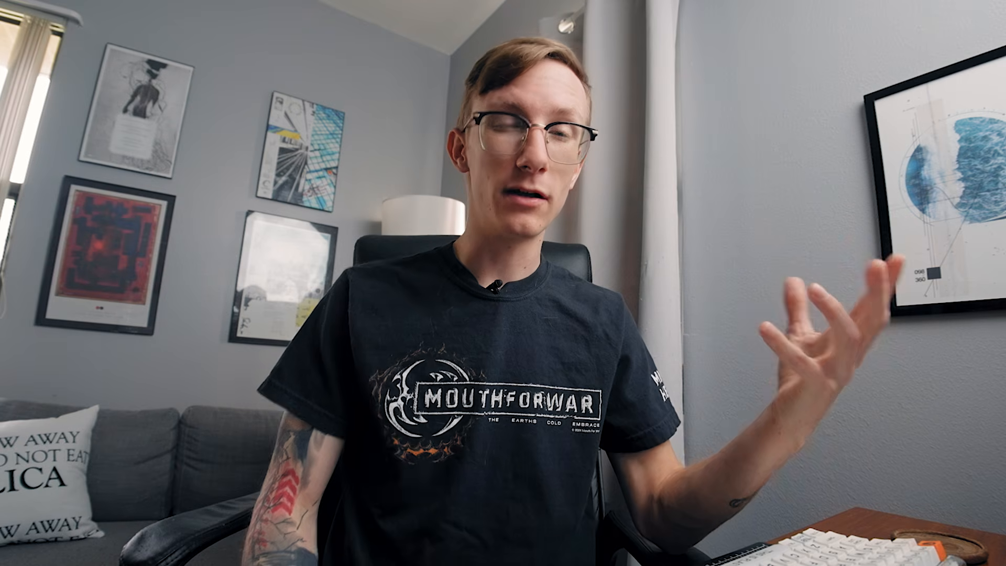